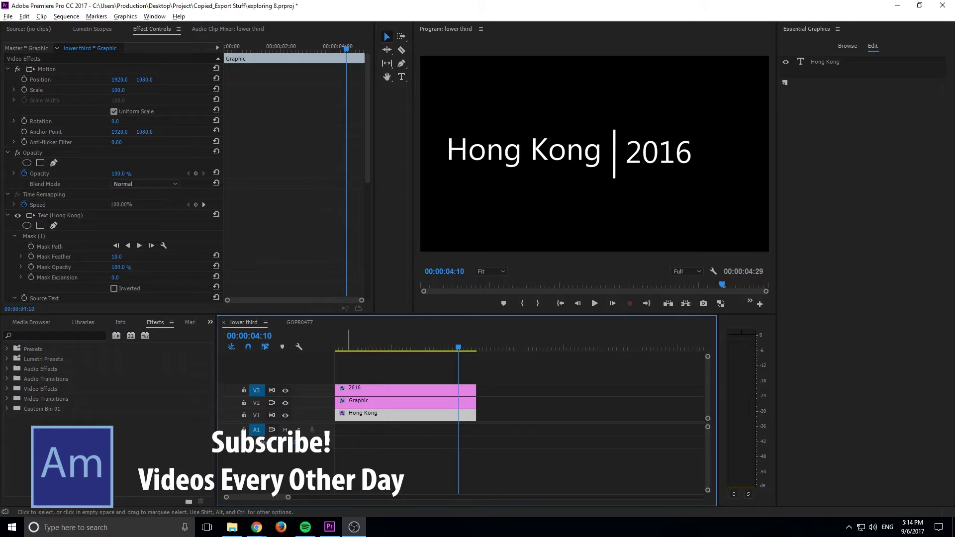
Step: Play the lower third title animation from the start and scrub to 00:00:04:15
key("Home")
key("space")
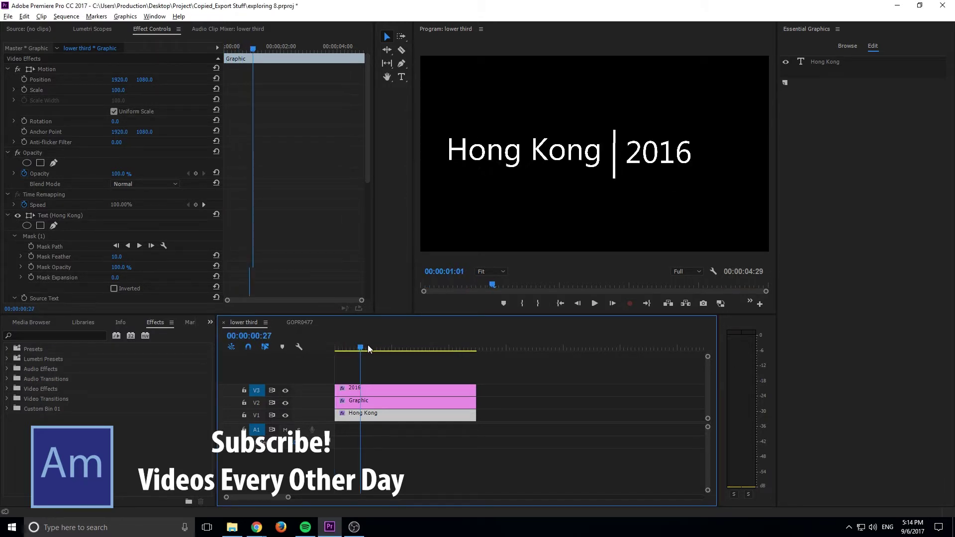
left_click_drag(397, 347, 447, 362)
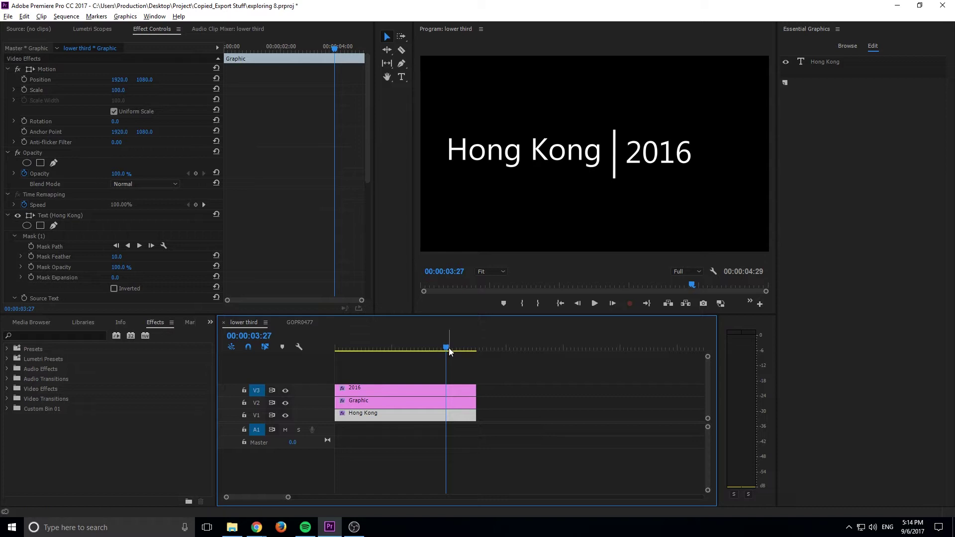
left_click_drag(449, 348, 464, 347)
scroll(287, 161, "down", 6)
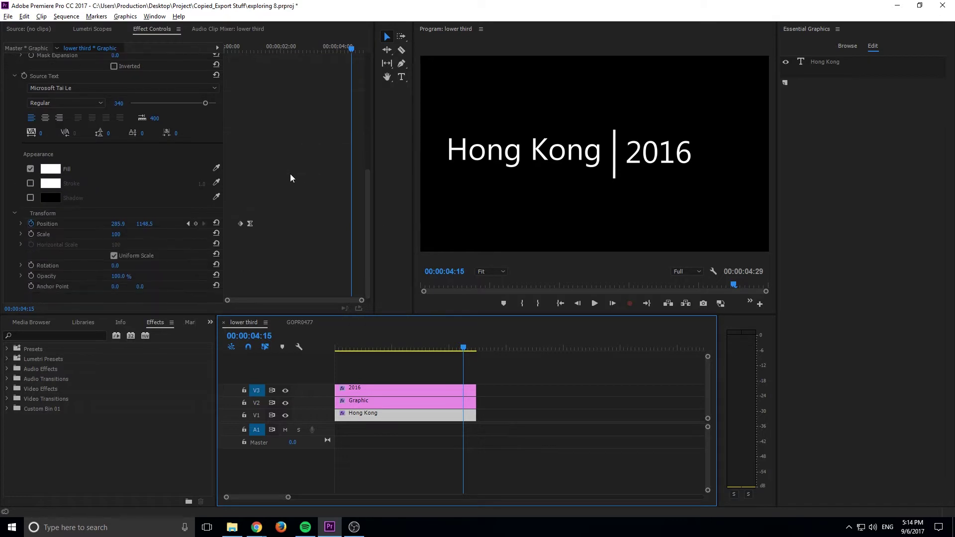
Step: Copy and paste the Hong Kong text's Position keyframes, nudge one, then delete the pasted keyframe
left_click_drag(264, 217, 241, 227)
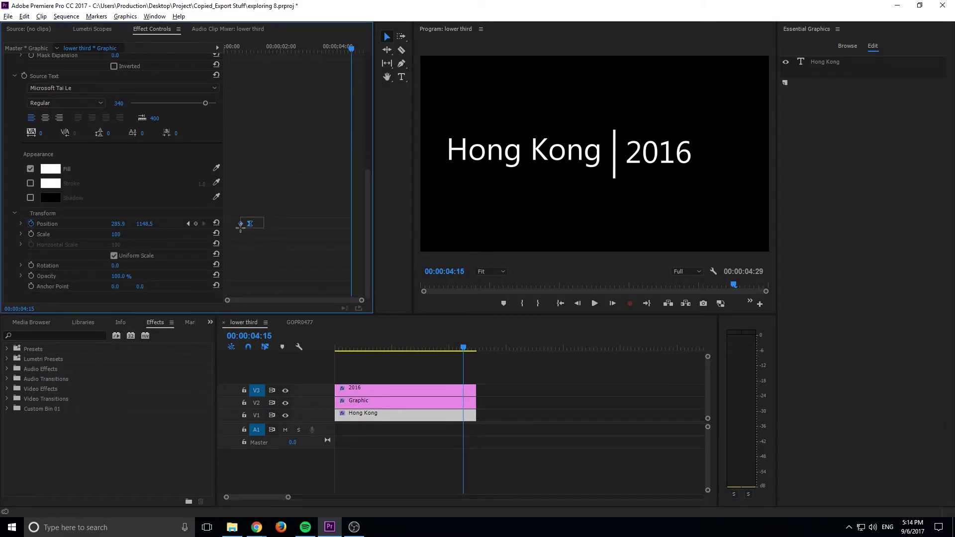
key("ctrl+c")
key("ctrl+v")
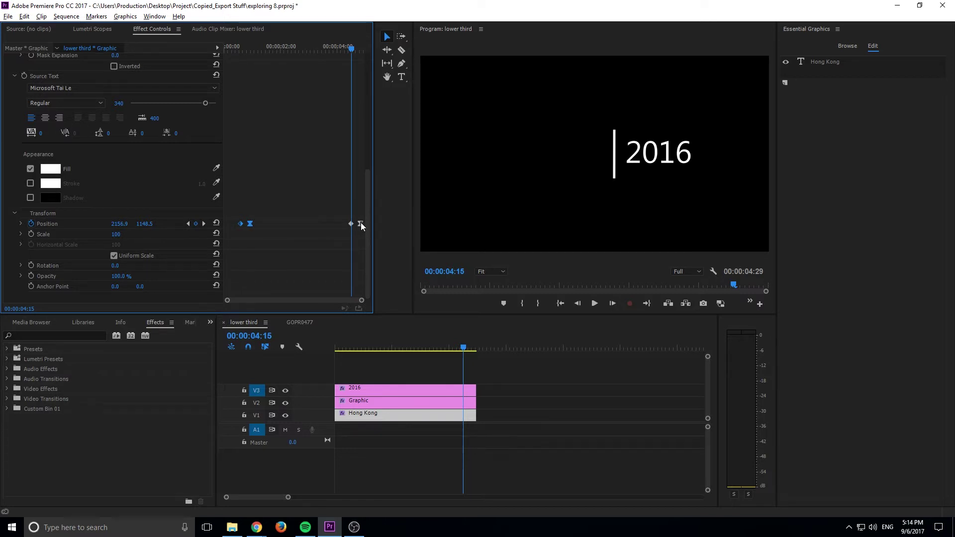
mouse_move(361, 224)
left_mouse_down()
mouse_move(351, 226)
mouse_move(360, 224)
left_mouse_up()
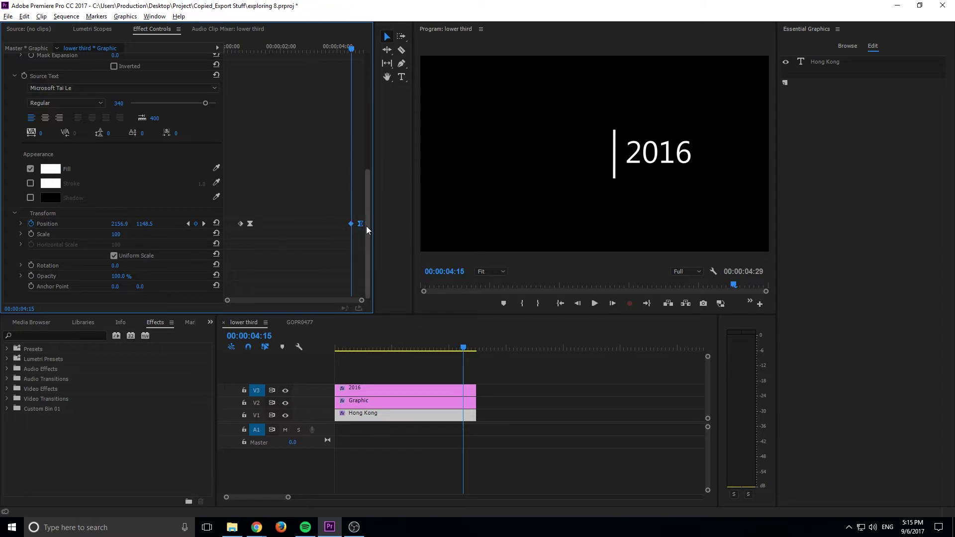
key("Delete")
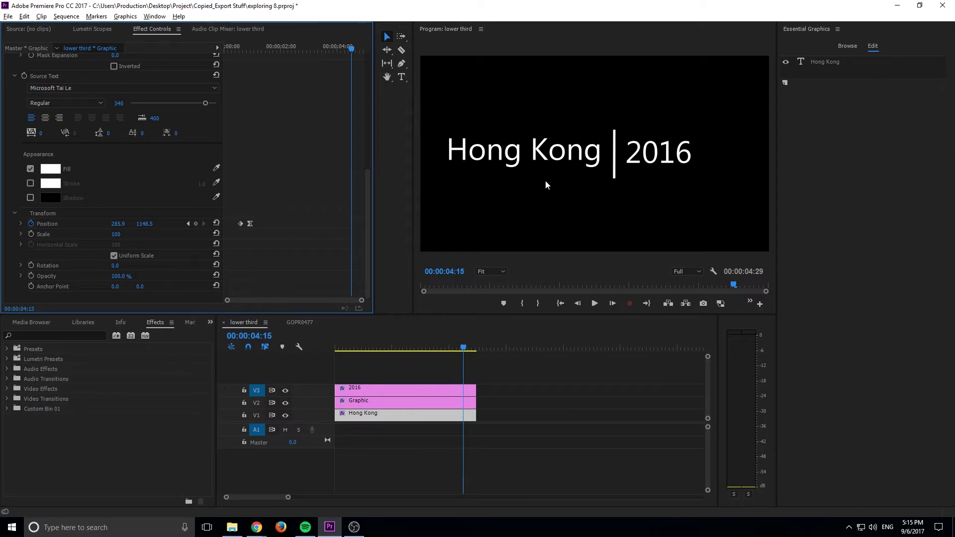
Step: Compare the lower third over the GOPR0477 airport footage against the lower third sequence, ending on GOPR0477
left_click(298, 323)
left_click_drag(420, 352, 483, 353)
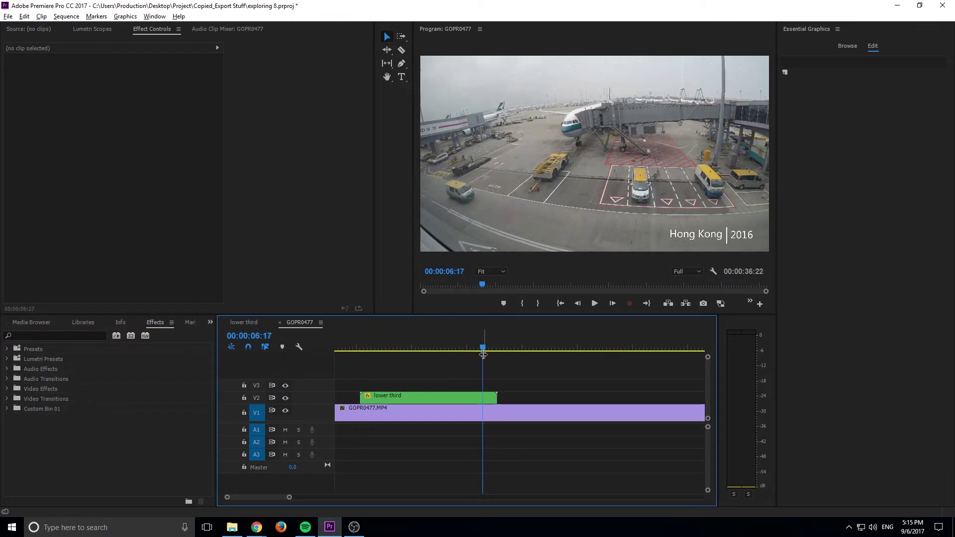
left_click(249, 321)
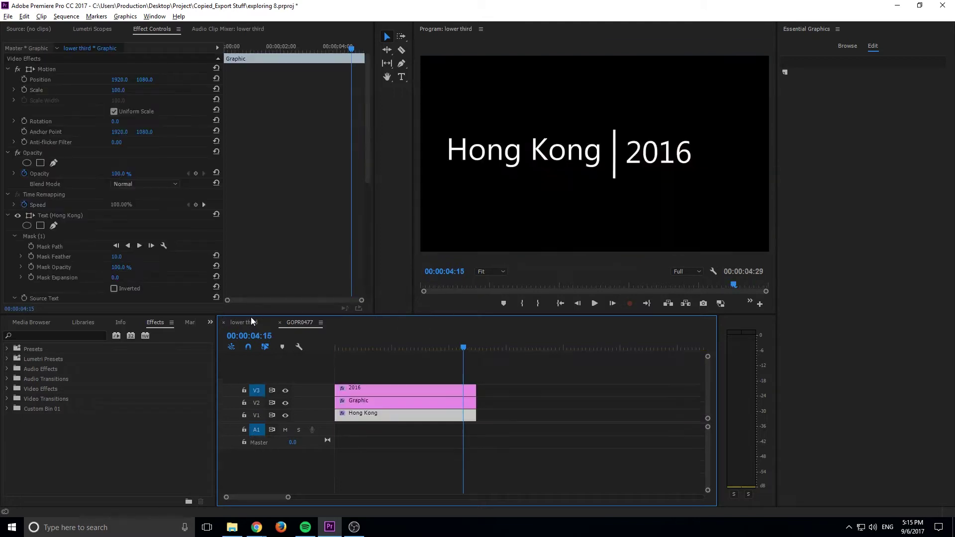
mouse_move(386, 350)
left_mouse_down()
mouse_move(333, 348)
mouse_move(379, 349)
left_mouse_up()
left_click_drag(443, 356, 464, 357)
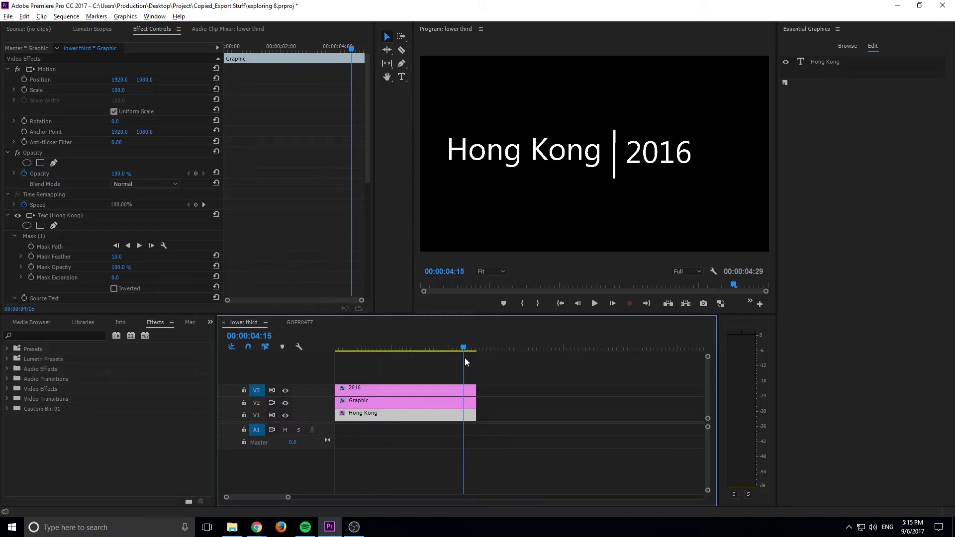
left_click(299, 323)
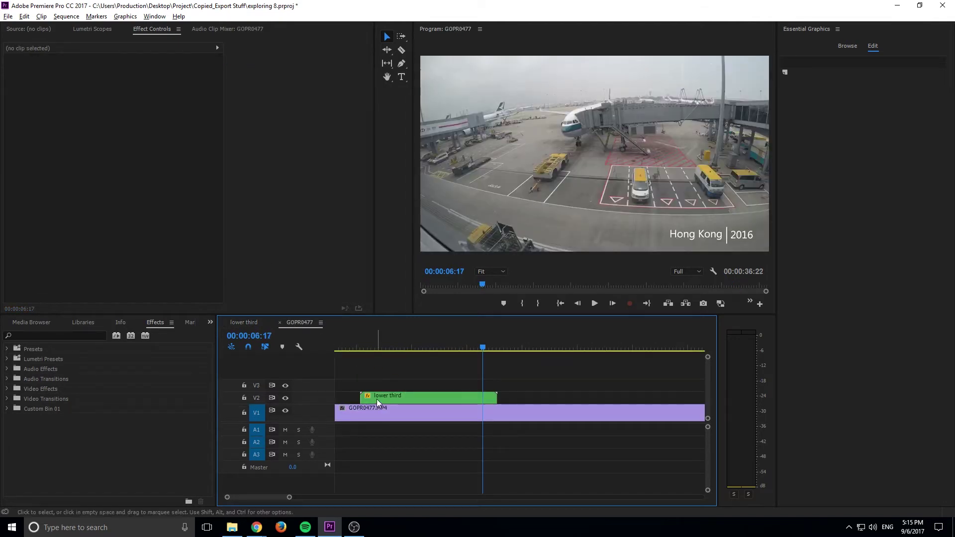
left_click(253, 325)
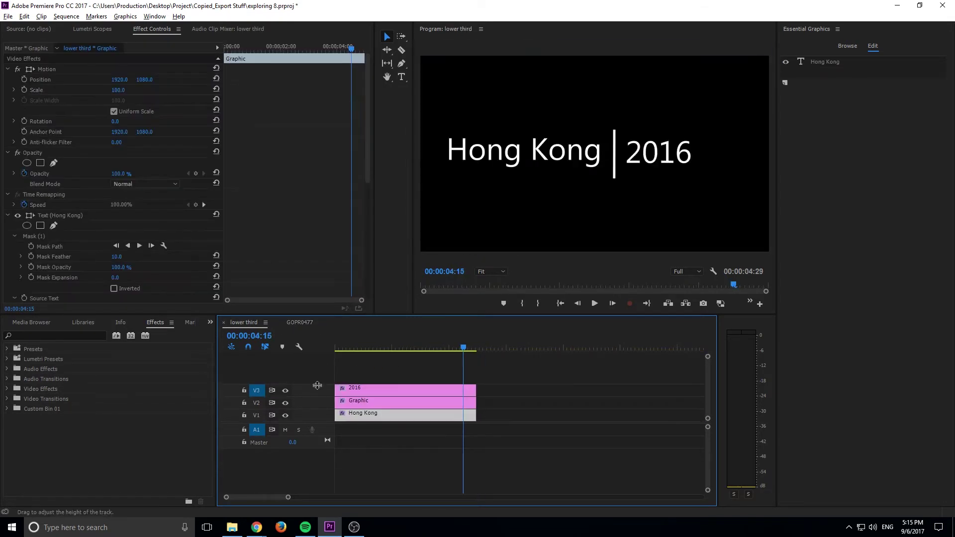
left_click(299, 322)
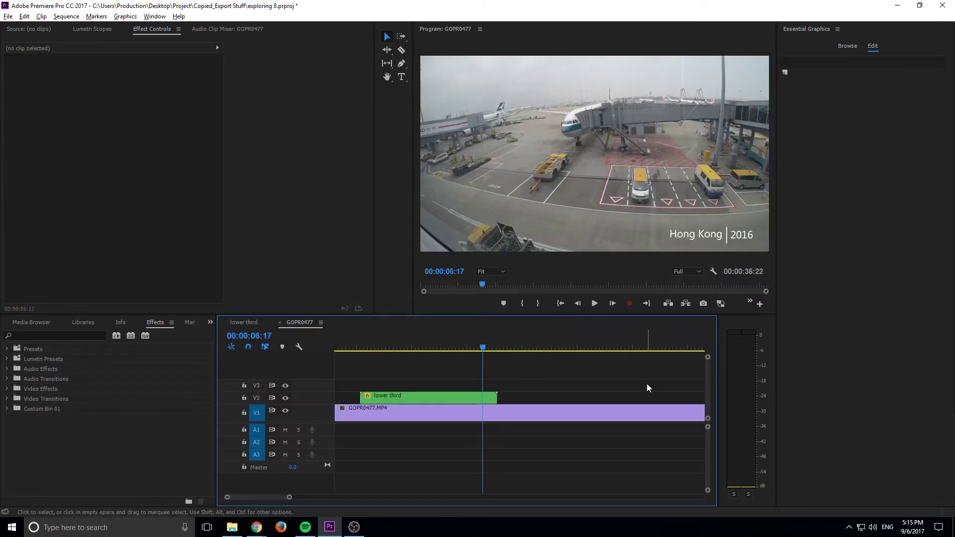
Step: Nest the 2016, Graphic and Hong Kong clips as 'Lower Third Final' and open the nest
left_click(253, 324)
left_click_drag(531, 382, 356, 440)
right_click(424, 401)
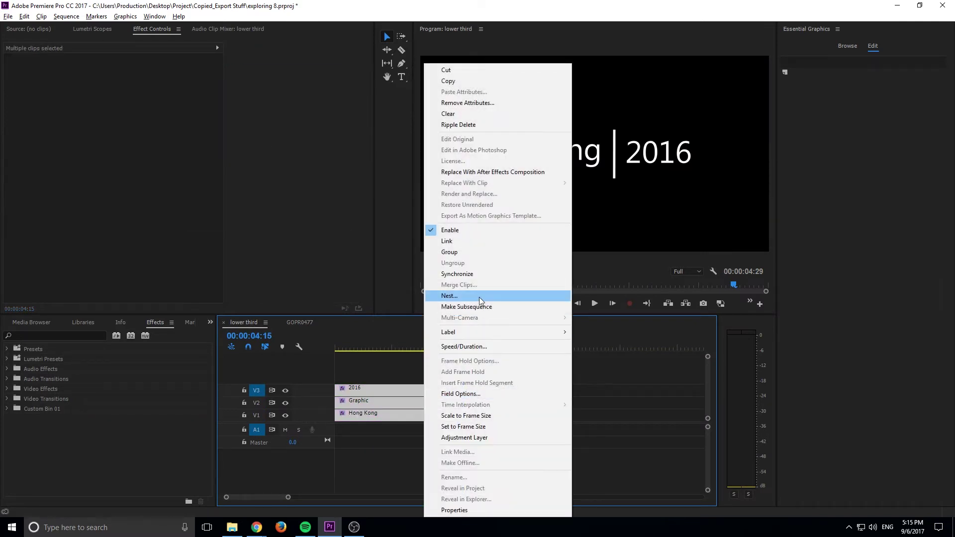
left_click(479, 297)
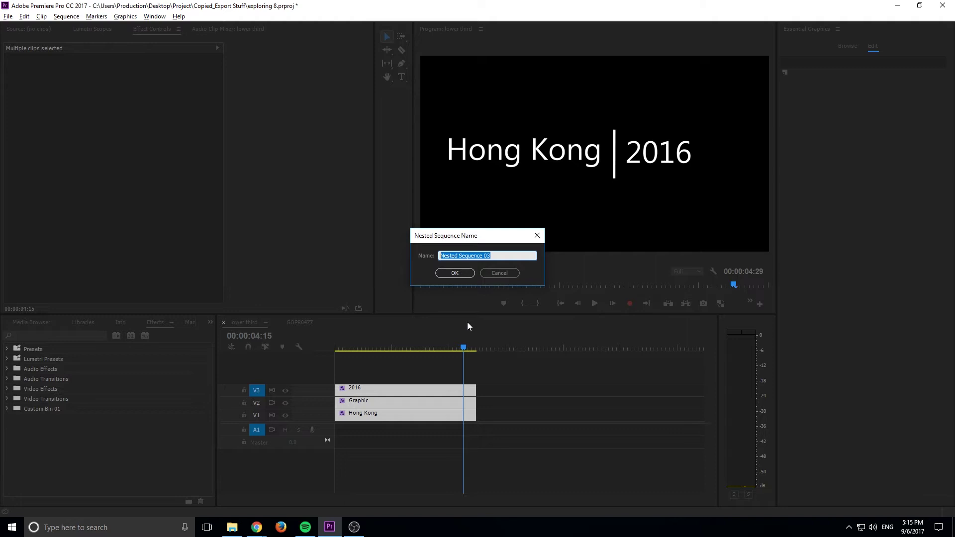
type("Lower tg")
key("BackSpace")
key("BackSpace")
type("Third Final")
key("Return")
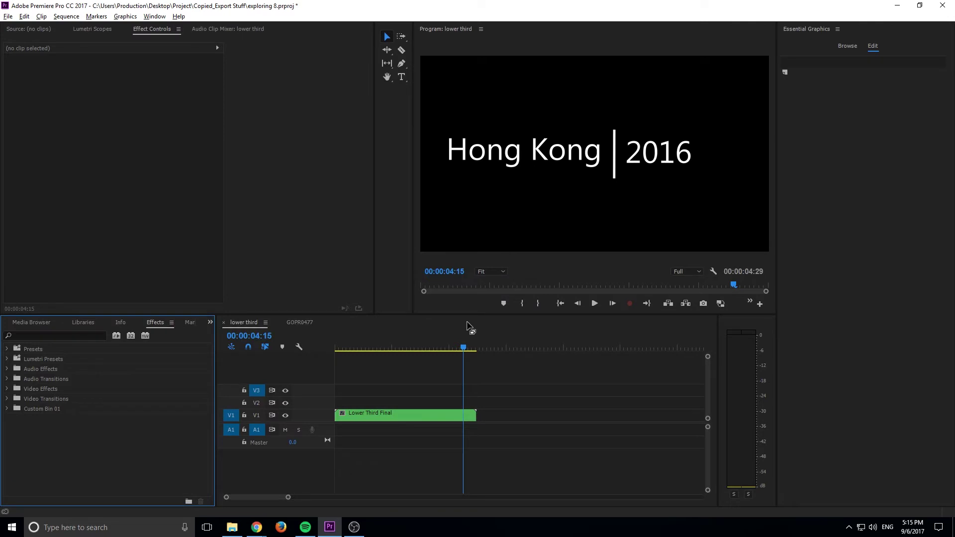
left_click(384, 419)
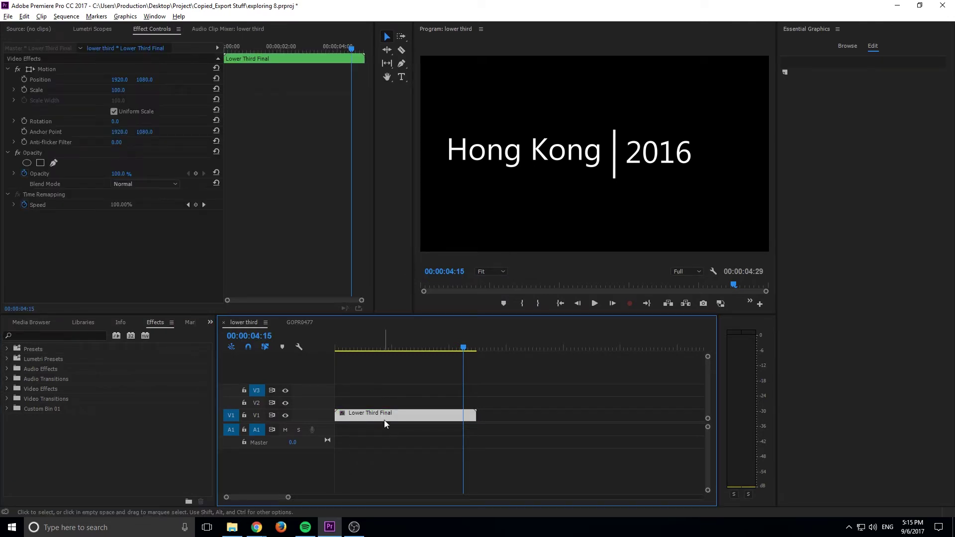
double_click(384, 420)
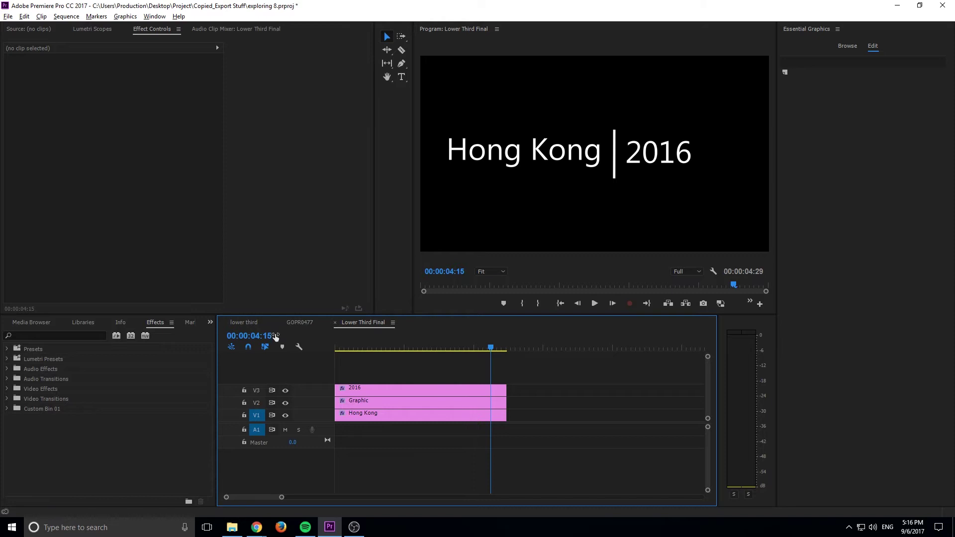
Step: Go back to the lower third sequence and scrub toward its start
left_click(240, 322)
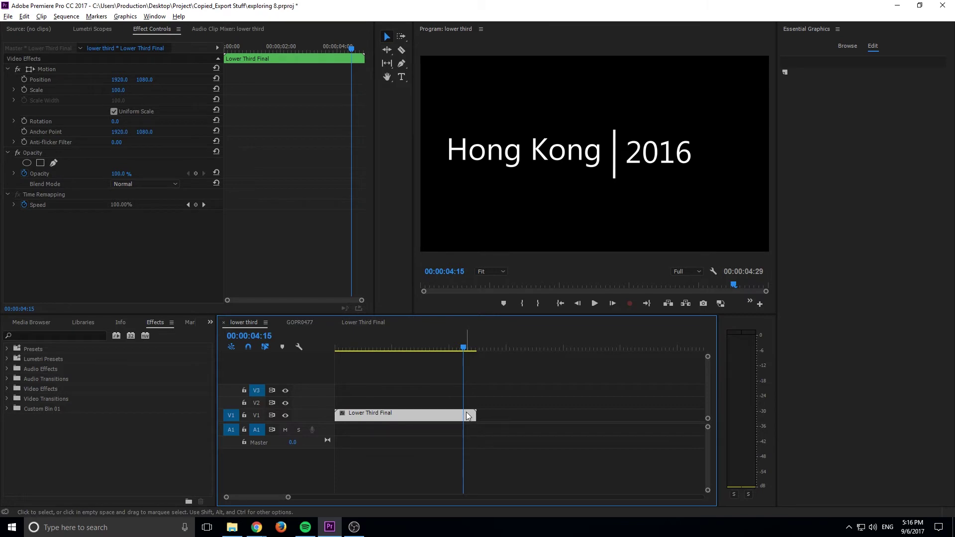
left_click_drag(435, 348, 405, 353)
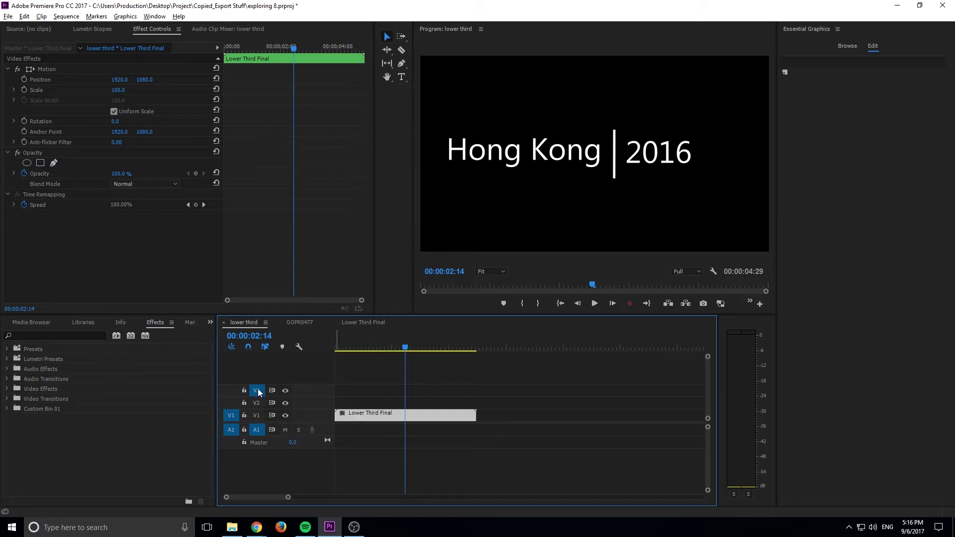
Step: Paste a copy of Lower Third Final onto V3 and slide it later in time
left_click(256, 403)
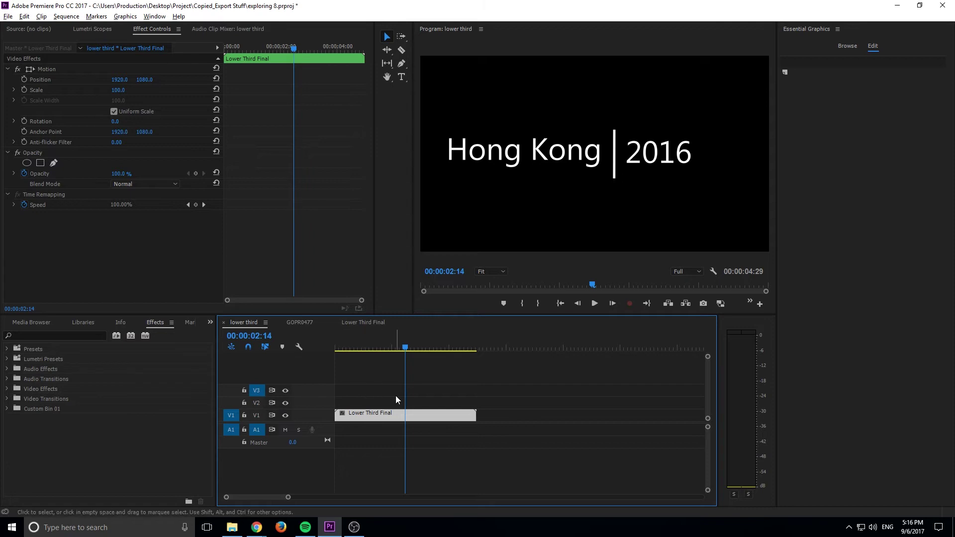
key("ctrl+v")
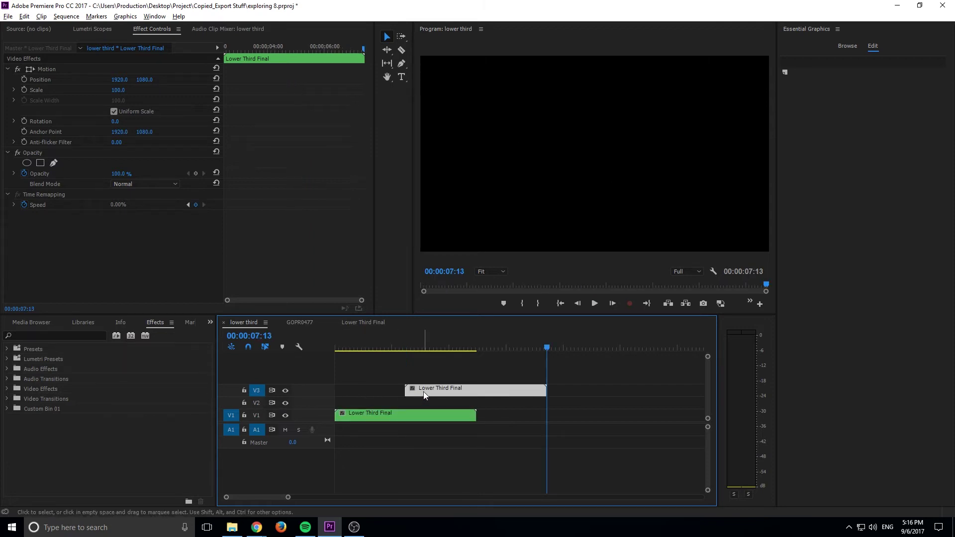
left_click_drag(423, 390, 481, 390)
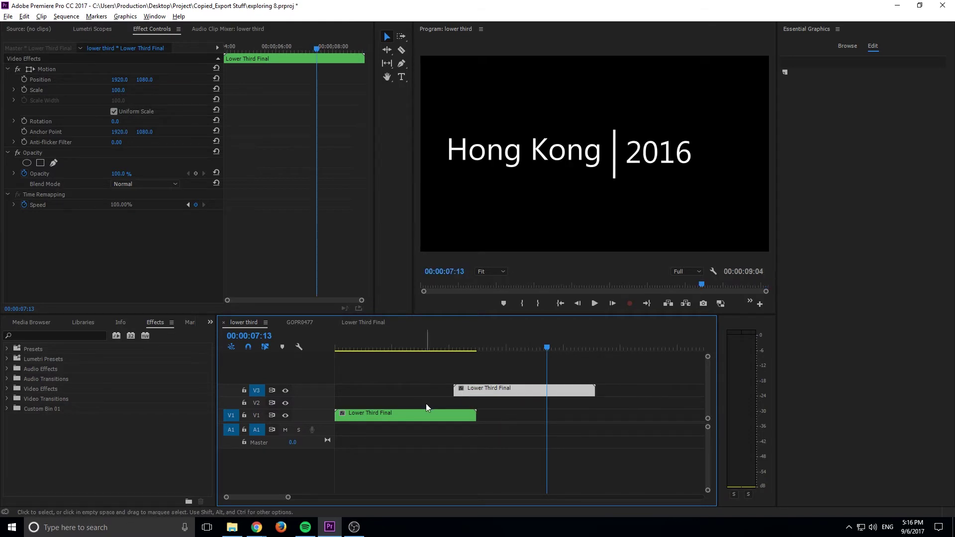
Step: Set the copy to Reverse Speed (-100%) and move it to a later start
right_click(480, 390)
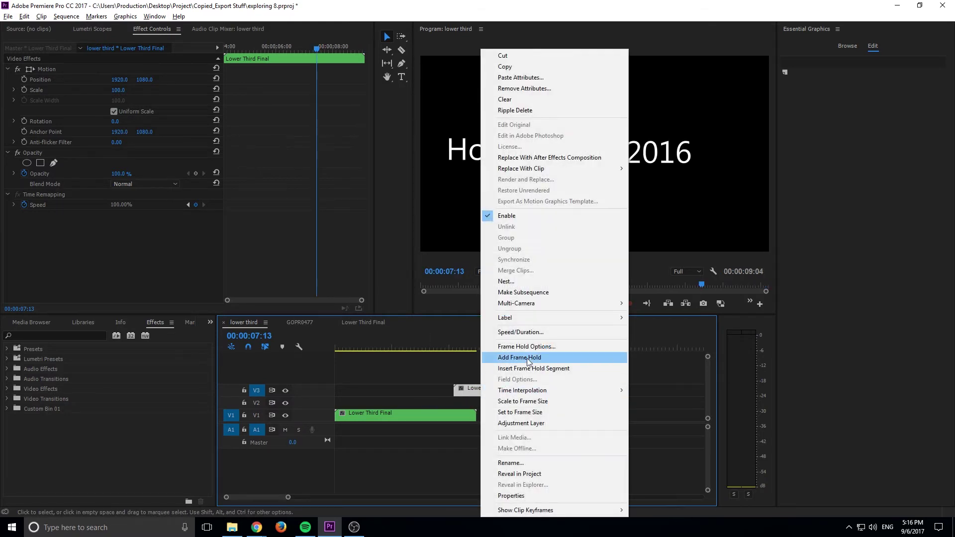
left_click(543, 337)
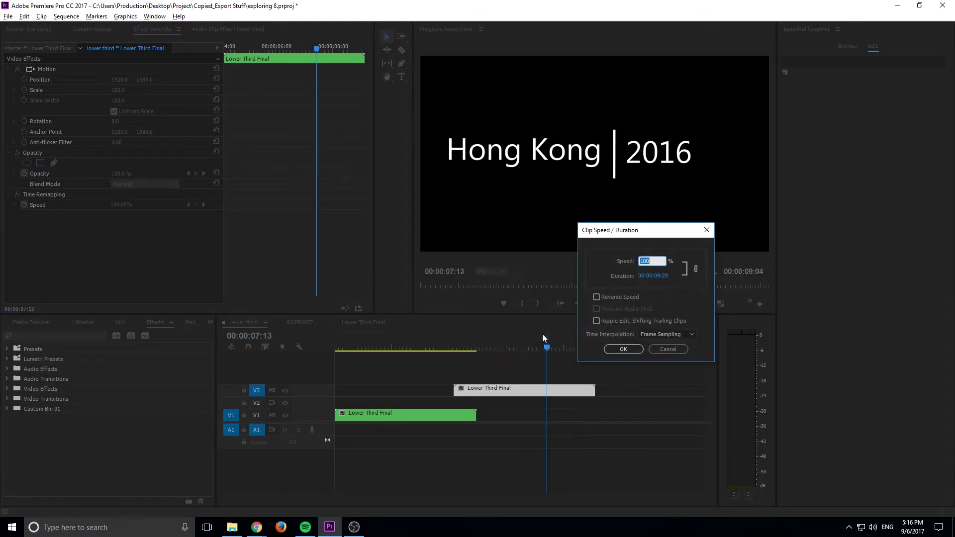
left_click(596, 297)
left_click(624, 350)
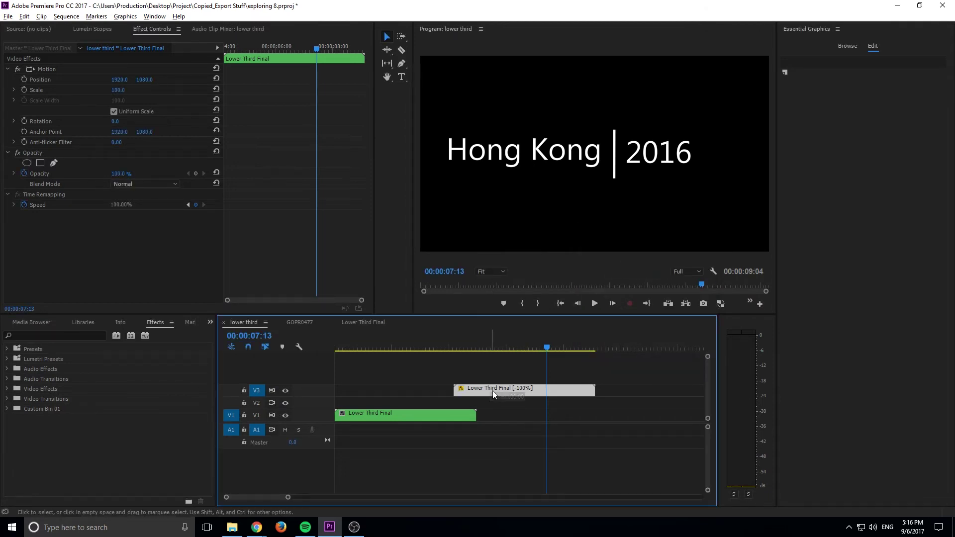
left_click_drag(492, 390, 530, 415)
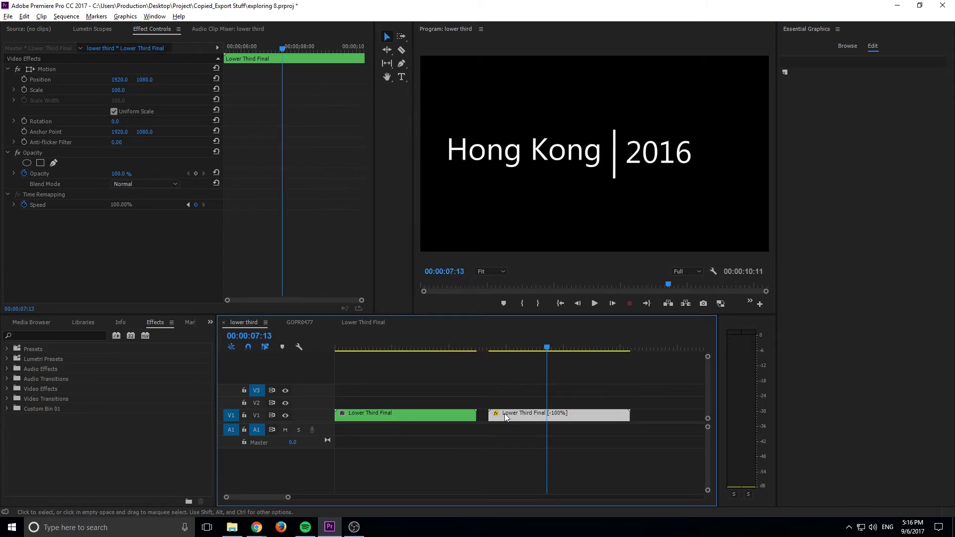
Step: Trim four seconds off the start of the reversed copy
left_click(544, 351)
left_click_drag(542, 350, 604, 359)
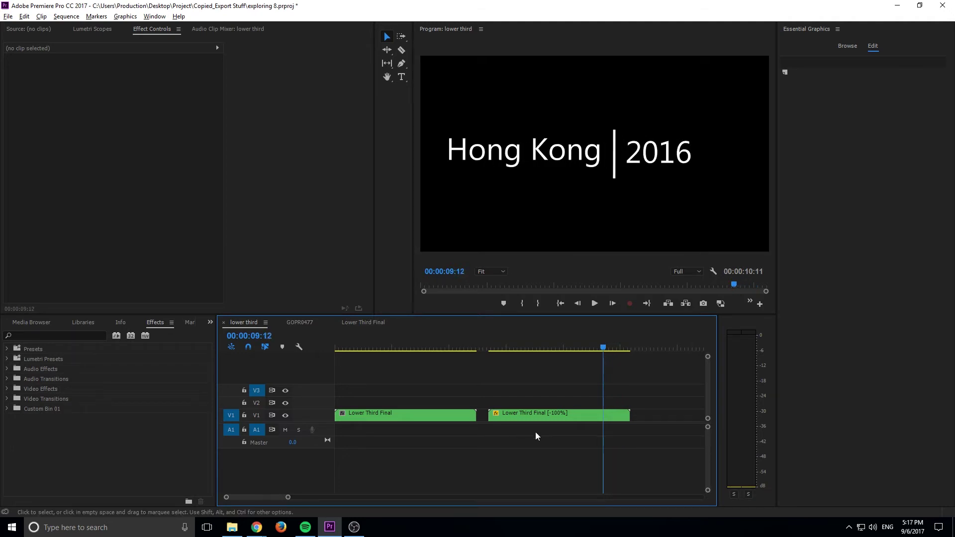
left_click_drag(488, 416, 521, 426)
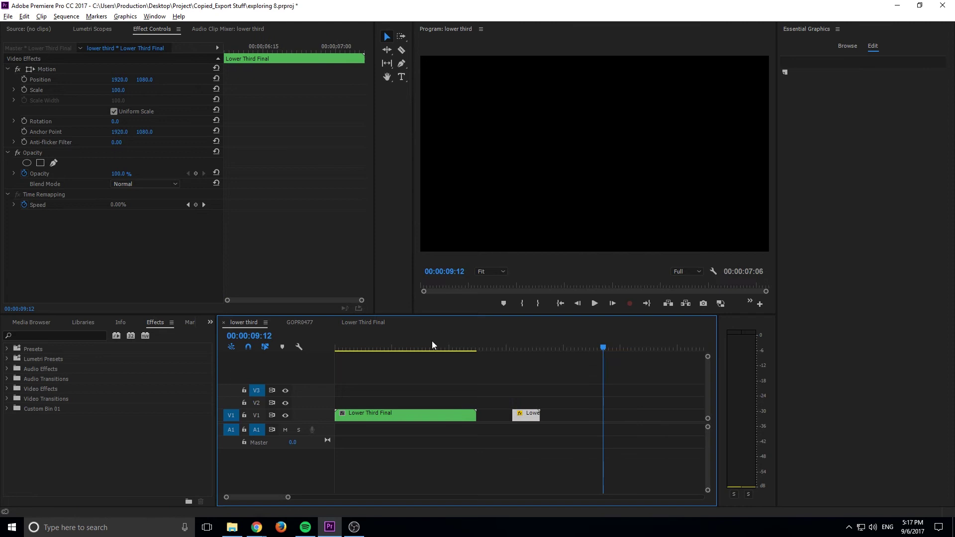
Step: Trim the original's end where the title is fully shown and butt the reversed copy against it
left_click_drag(402, 348, 451, 353)
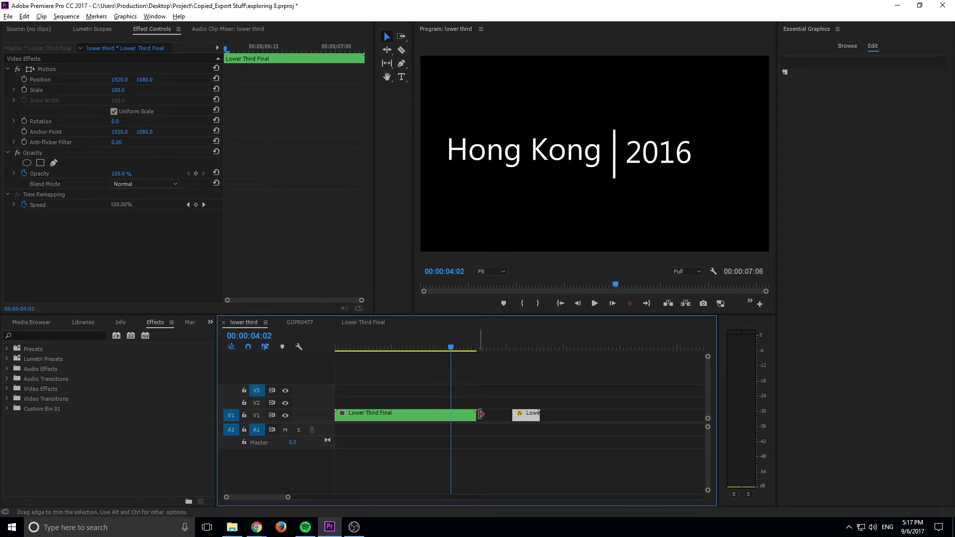
left_click_drag(481, 415, 451, 415)
left_click_drag(516, 417, 458, 398)
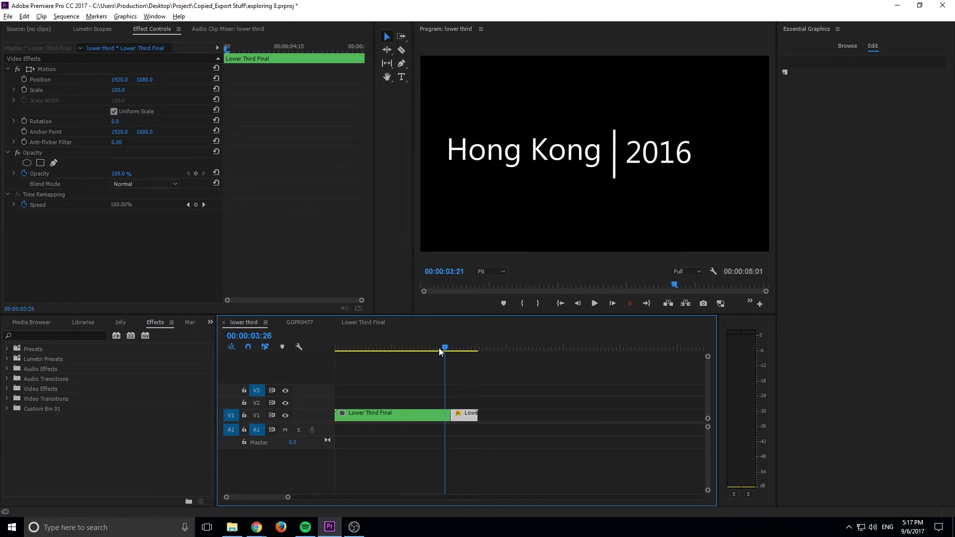
left_click_drag(439, 348, 435, 348)
key("space")
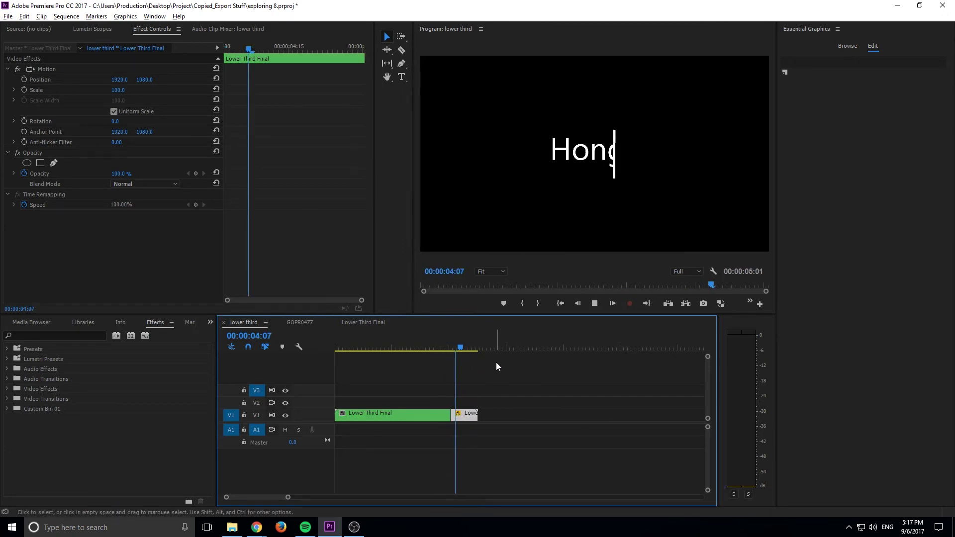
left_click_drag(465, 348, 337, 350)
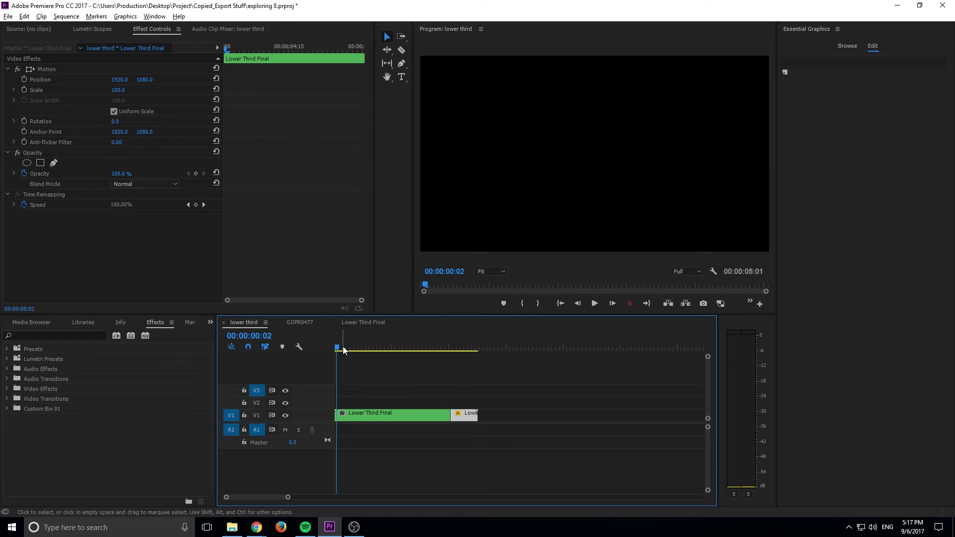
key("space")
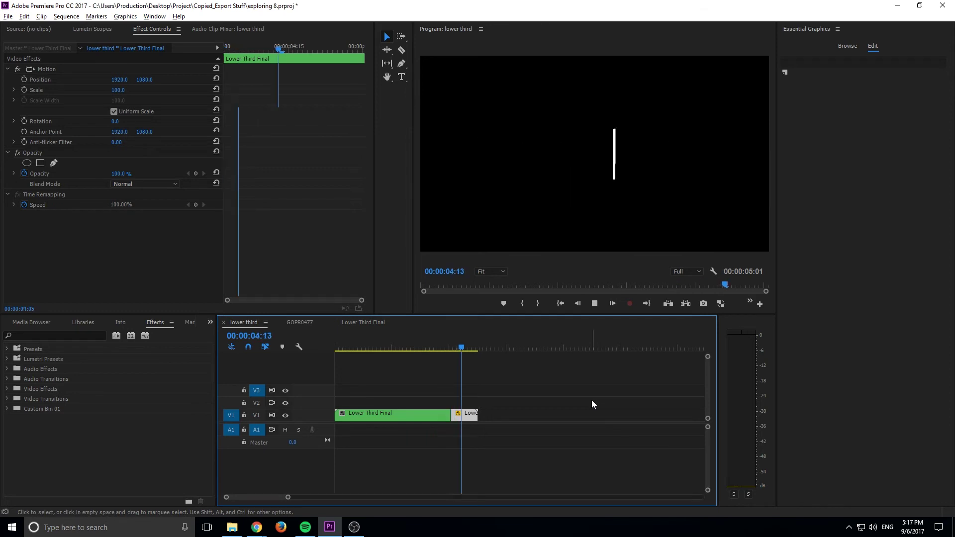
key("space")
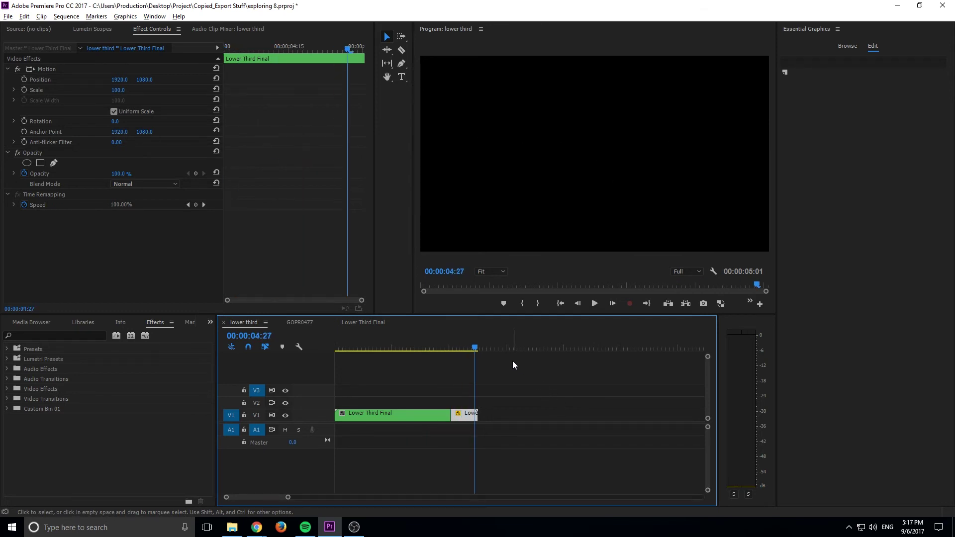
left_click(363, 323)
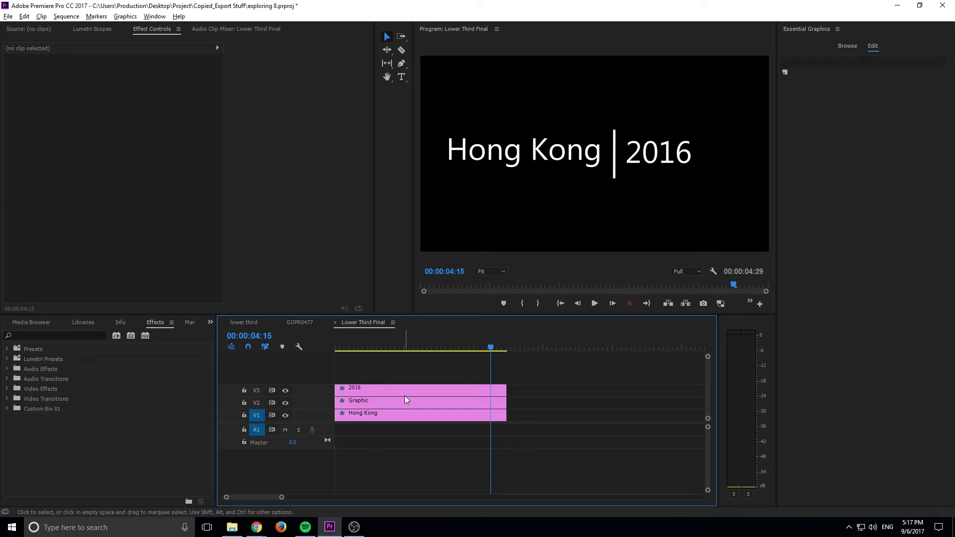
left_click(243, 323)
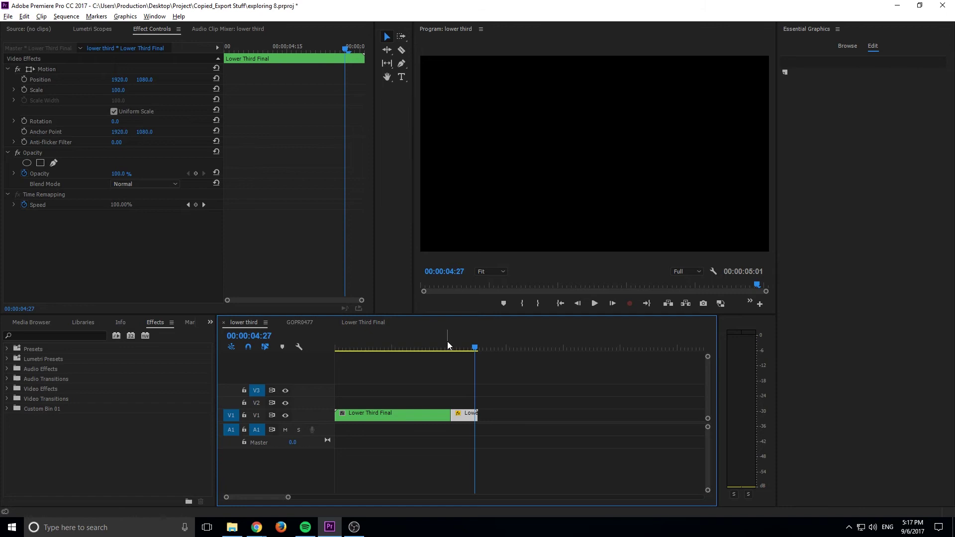
mouse_move(448, 347)
left_mouse_down()
mouse_move(478, 342)
mouse_move(360, 350)
mouse_move(428, 357)
mouse_move(456, 348)
left_mouse_up()
Step: Play the title over the GOPR0477 airport footage, then switch to the Lower Third Final sequence
left_click(294, 324)
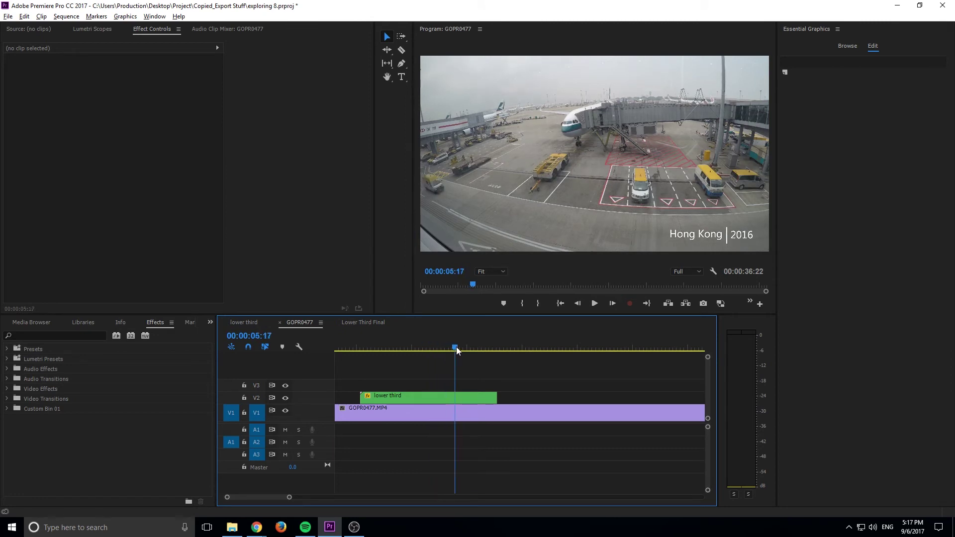
key("space")
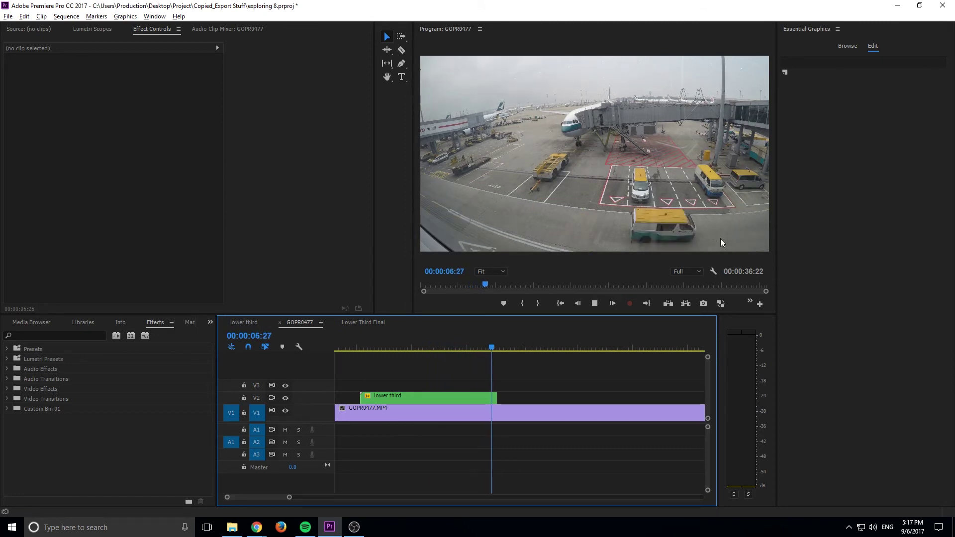
key("space")
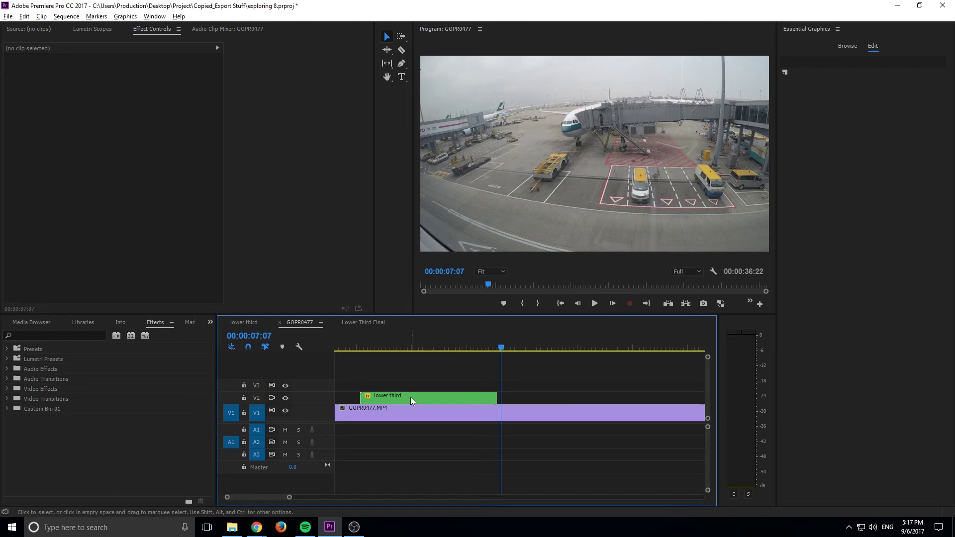
left_click(244, 328)
left_click(346, 328)
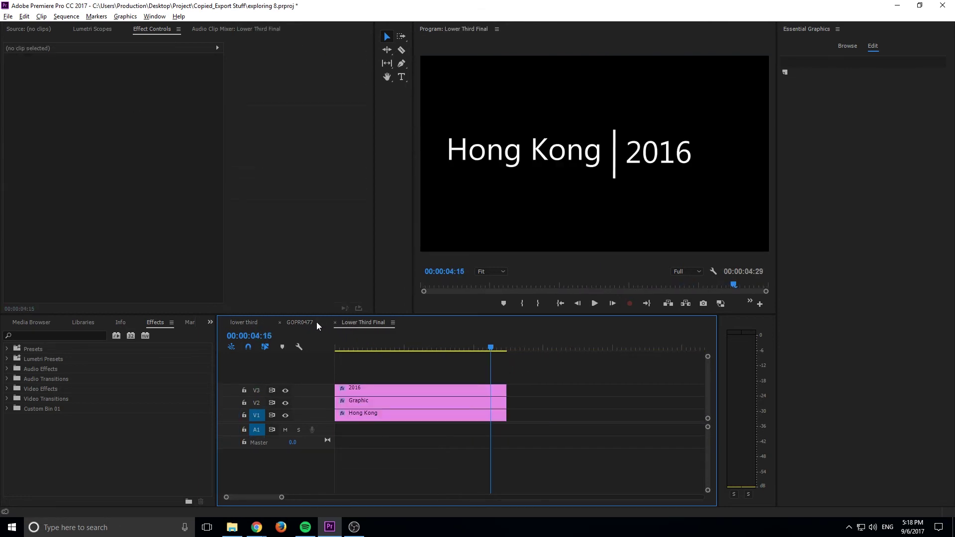
Step: Flip between the Lower Third Final and lower third sequences, finishing on the lower third
left_click(234, 320)
left_click(371, 321)
left_click(225, 323)
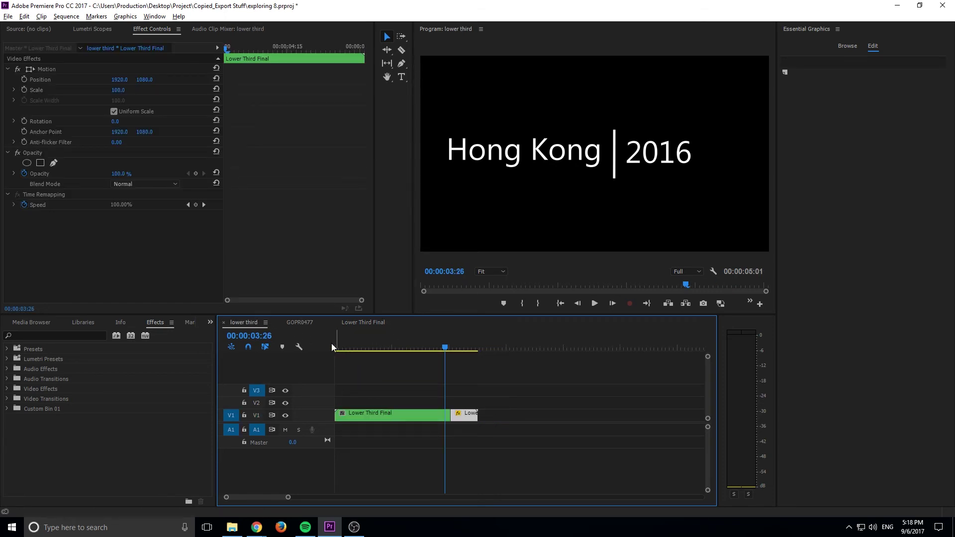
left_click(367, 323)
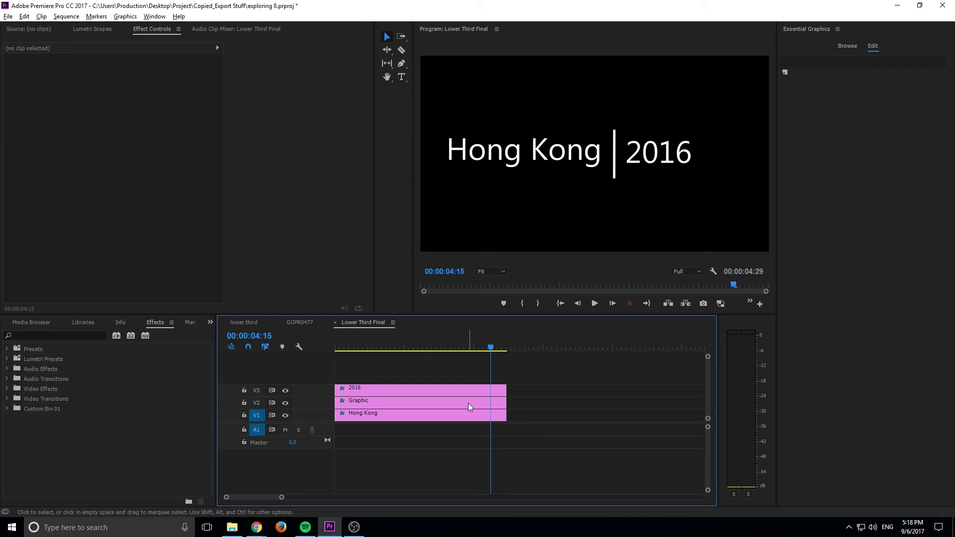
left_click(236, 322)
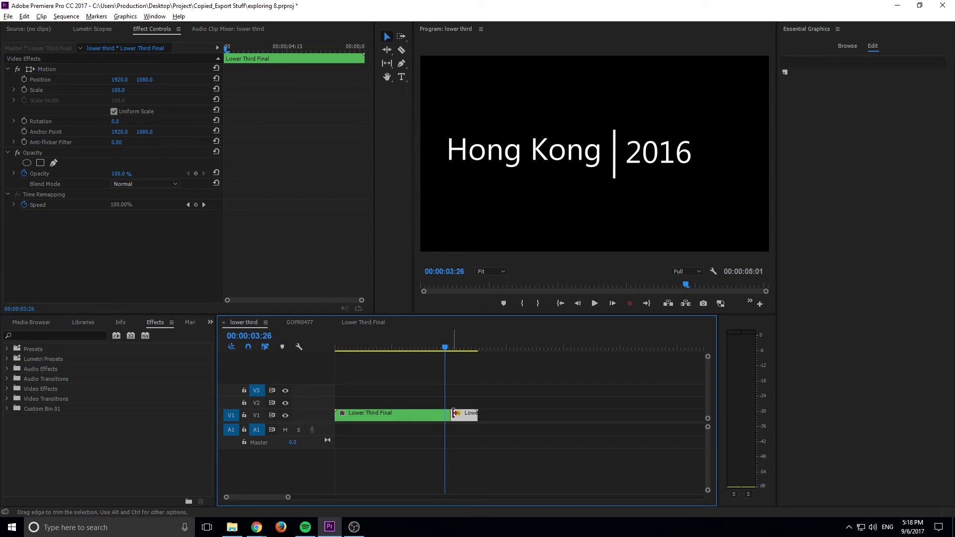
Step: Try shortening Lower Third Final with the reversed copy moved up, then undo the move
left_click_drag(451, 418, 402, 420)
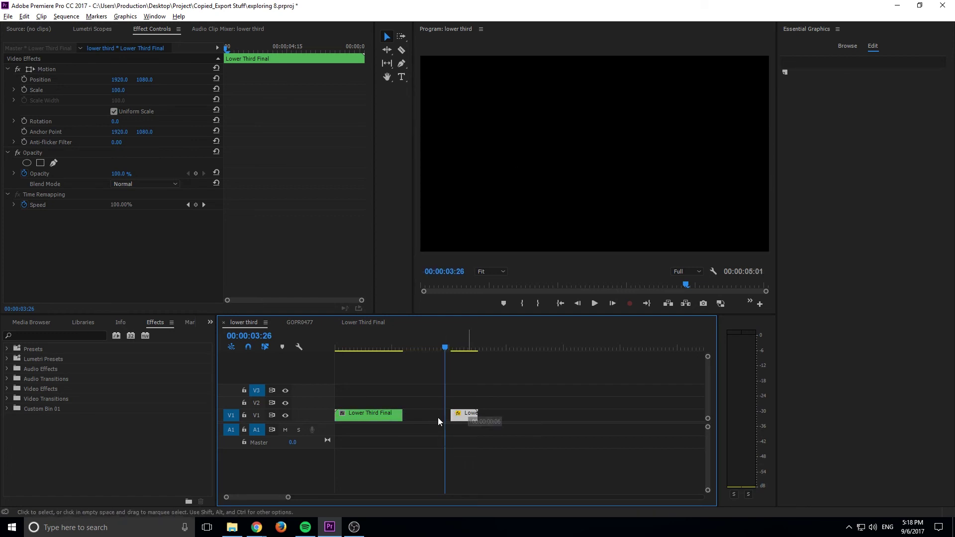
left_click_drag(473, 418, 426, 418)
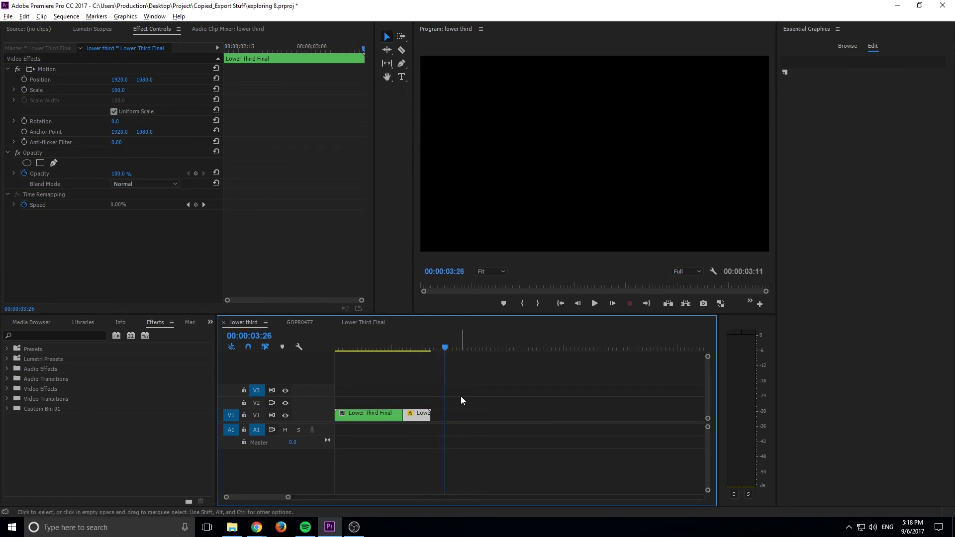
left_click(413, 347)
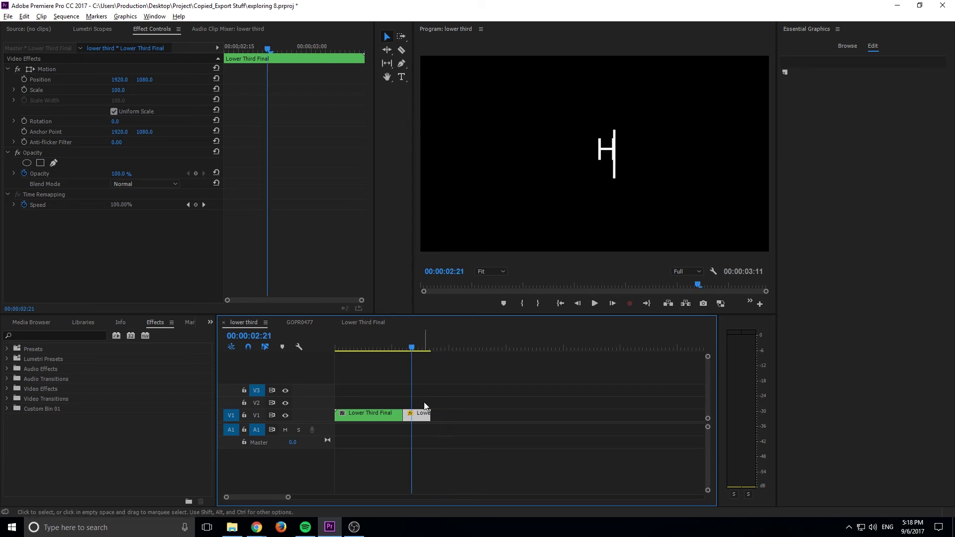
key("ctrl+z")
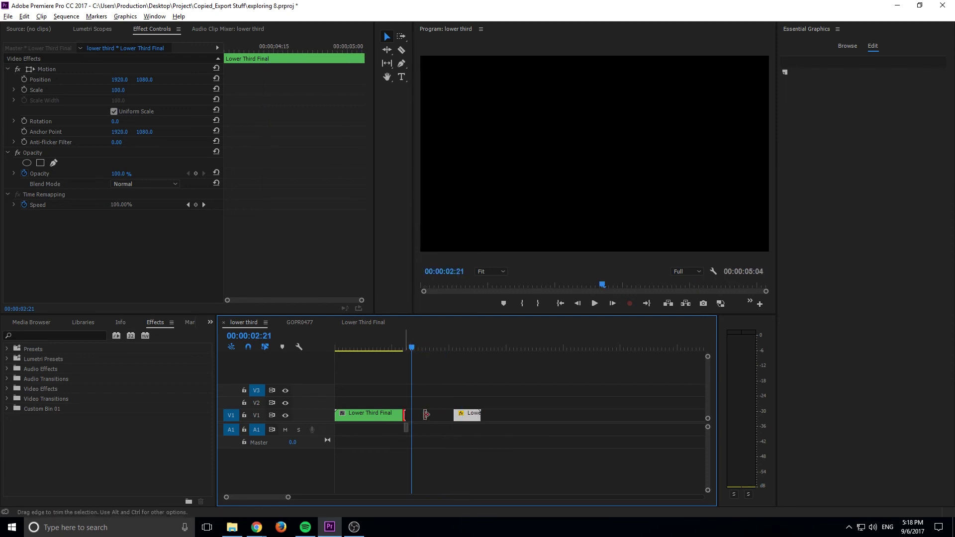
Step: Lengthen Lower Third Final and snap the reversed copy directly after its end
left_click_drag(403, 415, 514, 416)
left_click(447, 412)
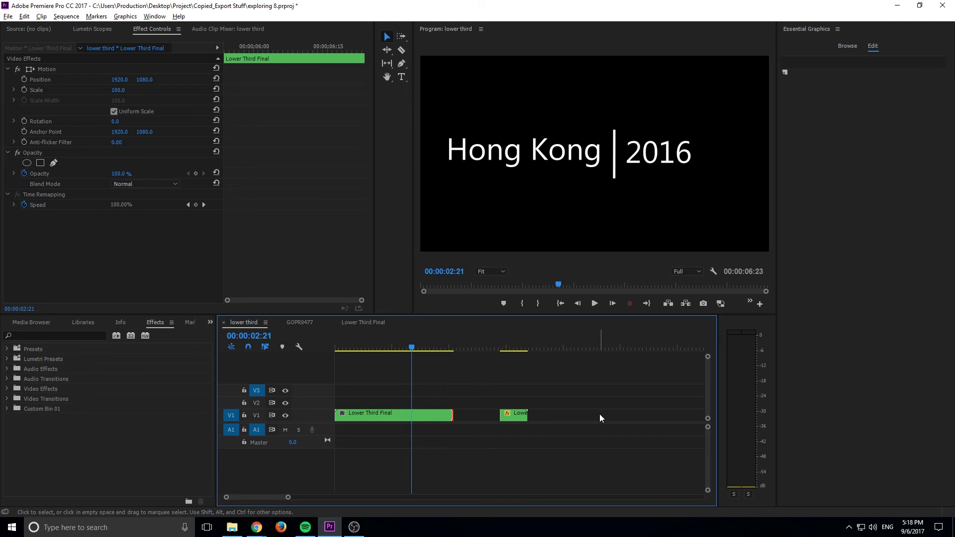
left_click_drag(508, 419, 463, 419)
mouse_move(445, 339)
left_mouse_down()
mouse_move(477, 339)
mouse_move(449, 339)
left_mouse_up()
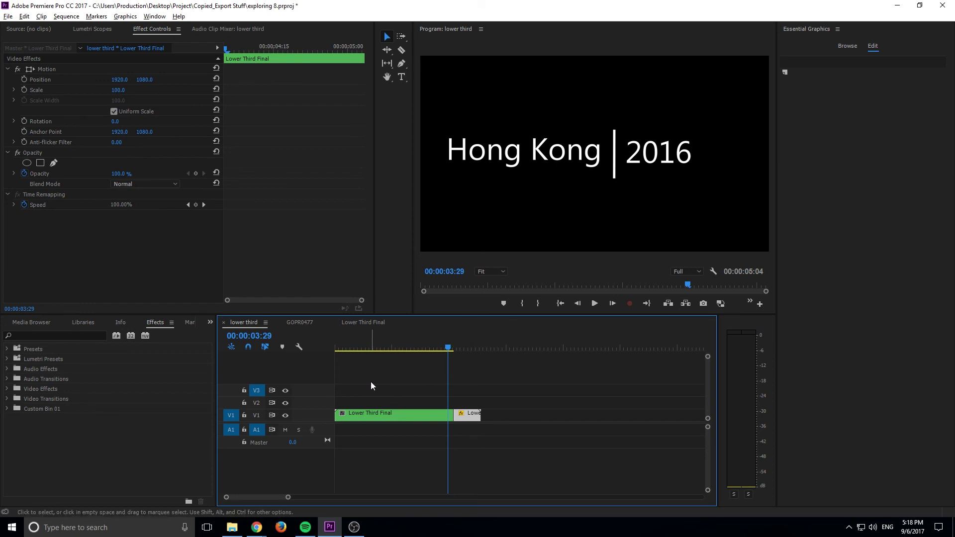
right_click(470, 416)
left_click(510, 332)
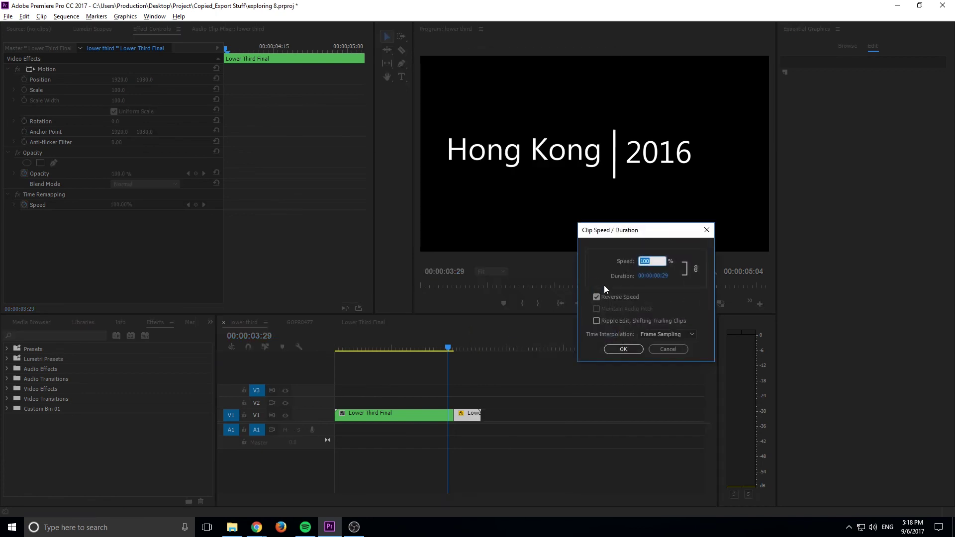
left_click(625, 348)
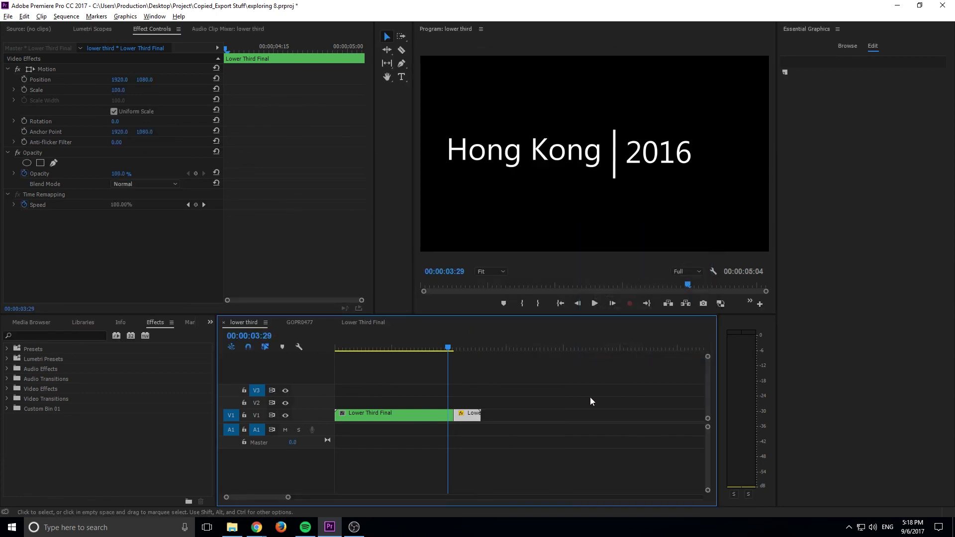